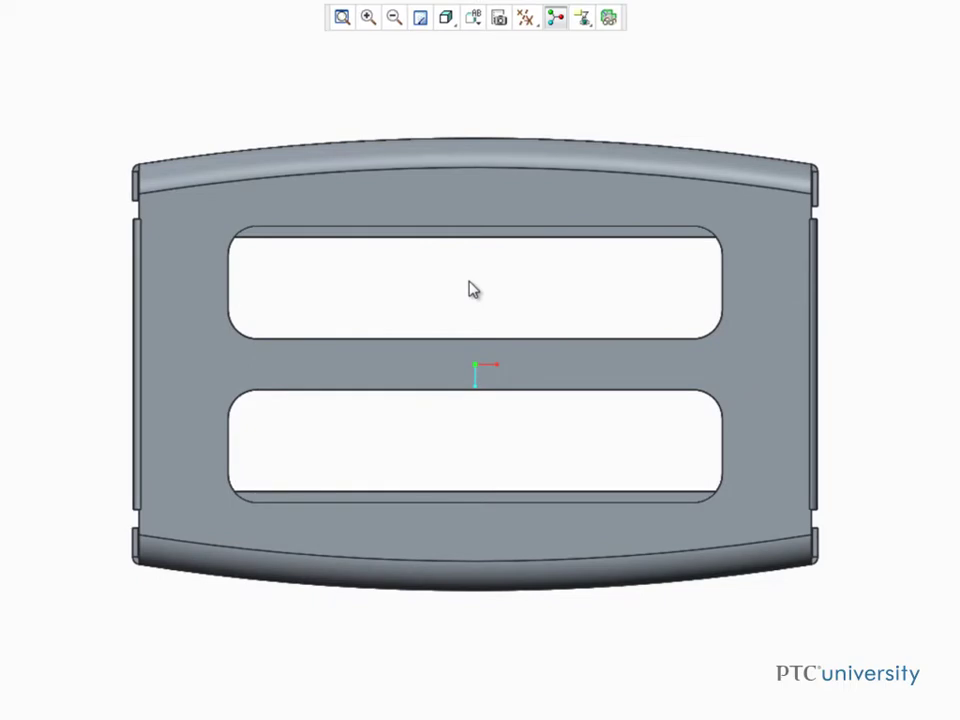
Step: Orbit the UNBEND sheet metal bracket from the front view to a tilted 3D view
middle_click_drag(471, 287, 381, 265)
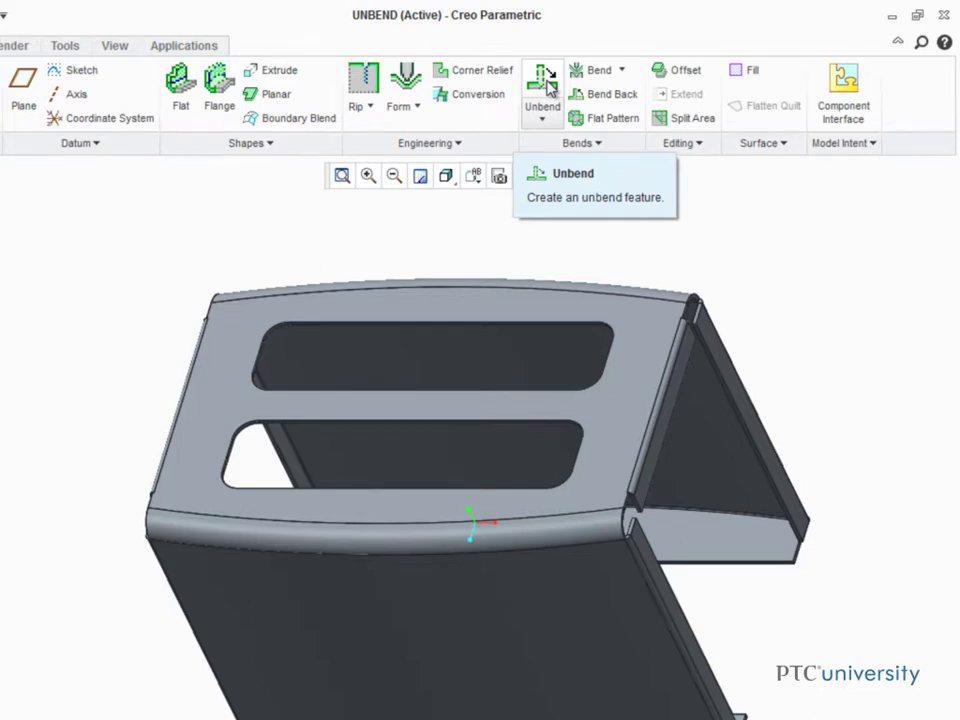
Step: Start an Unbend feature, review its four detected deformation surfaces, and switch bent geometry to manual
left_click(547, 84)
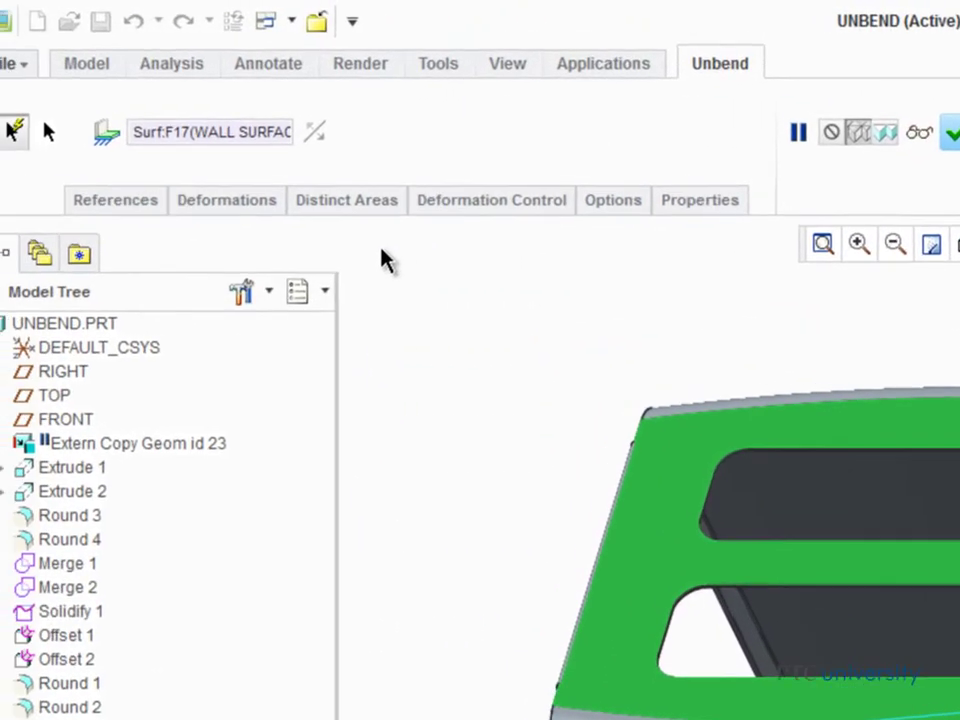
left_click(236, 206)
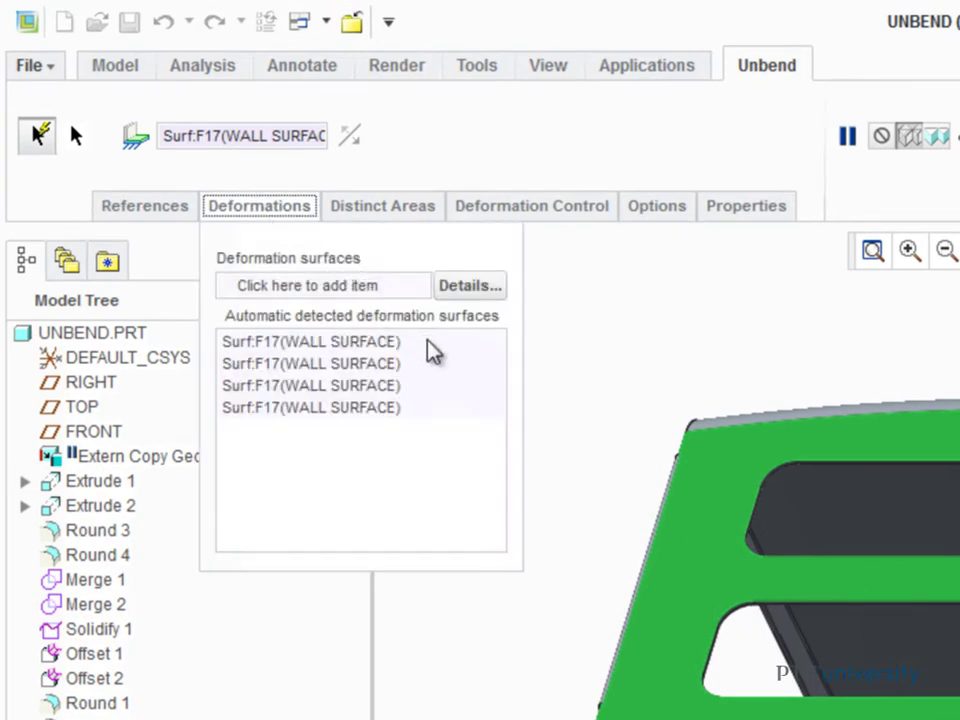
left_click(376, 341)
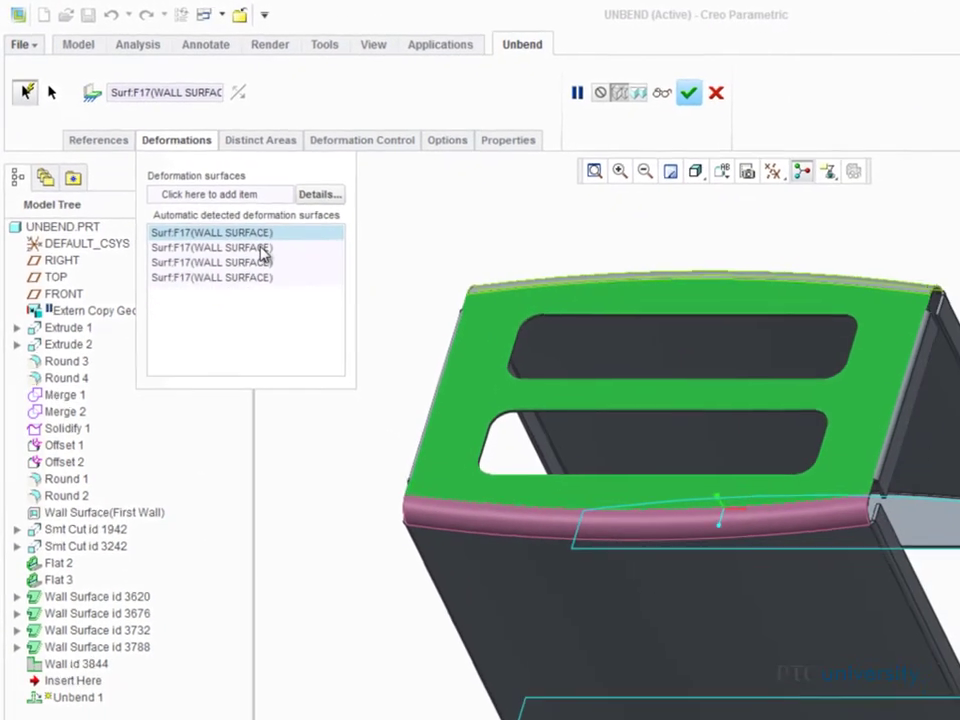
left_click(383, 363)
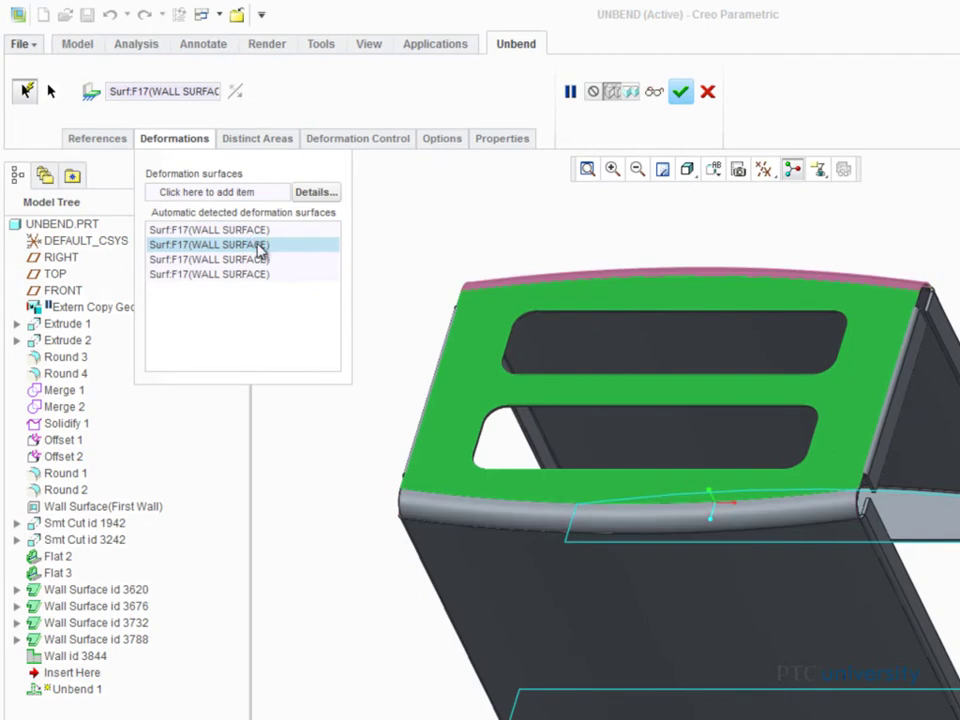
left_click(259, 261)
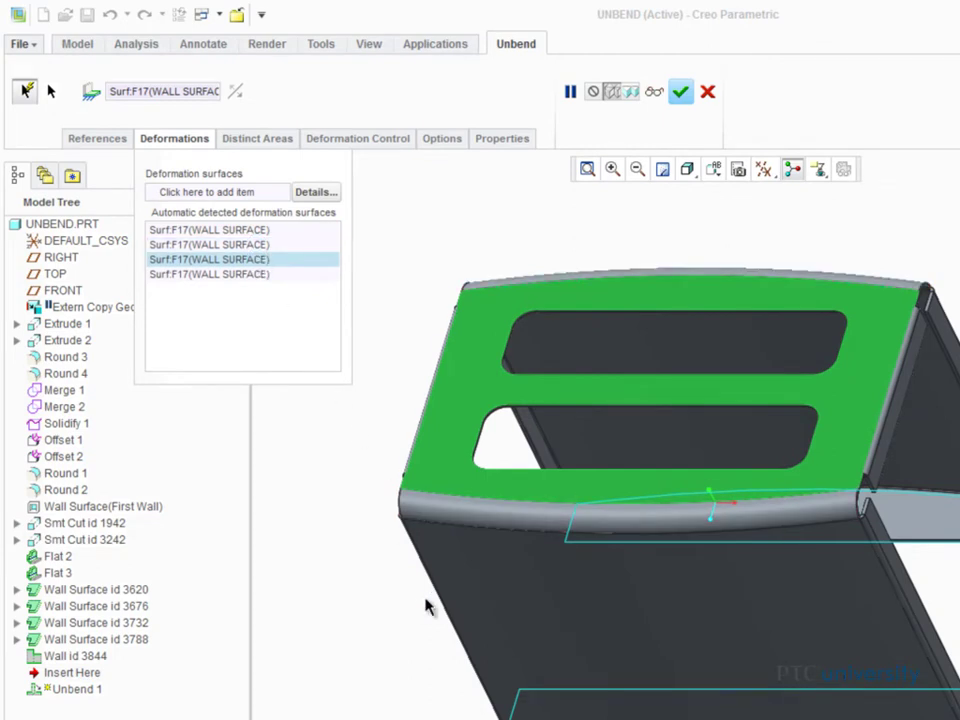
key("Down")
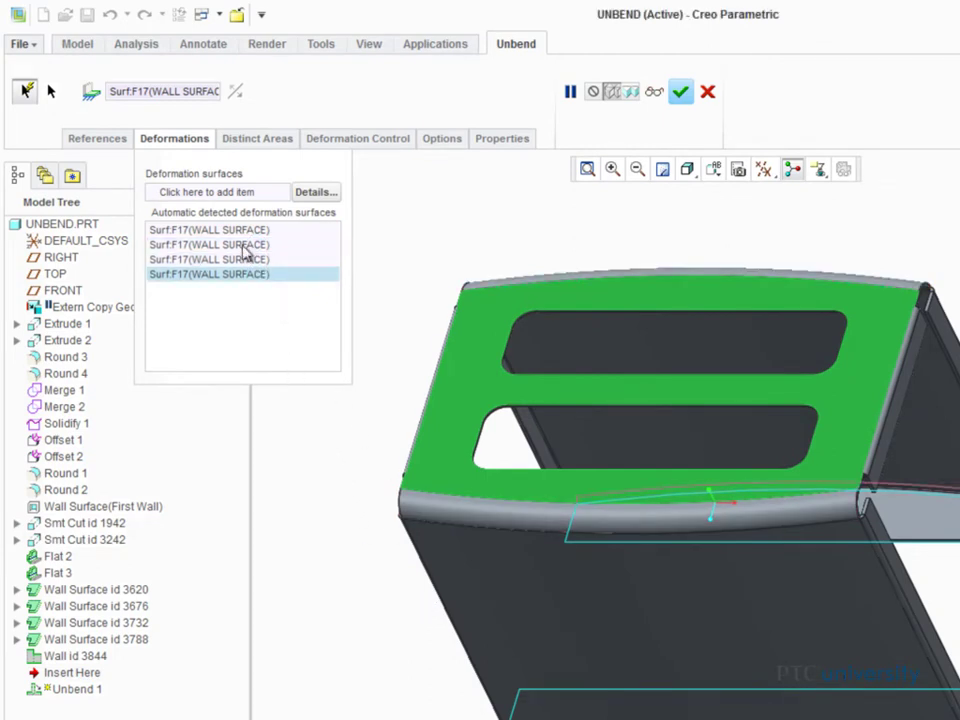
left_click(97, 138)
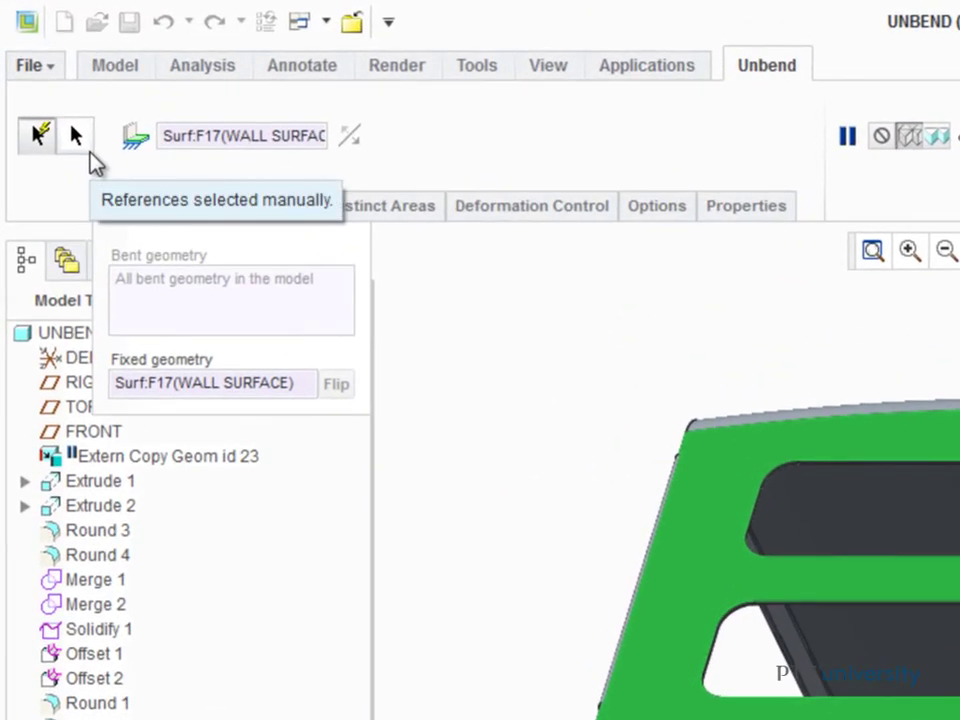
left_click(79, 141)
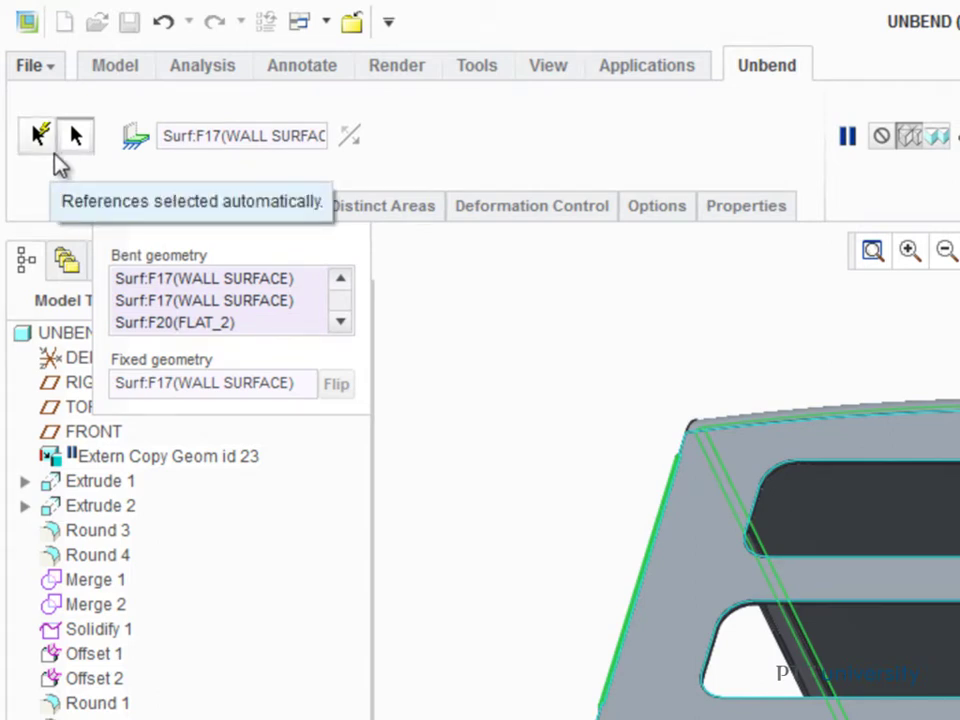
Step: Remove the duplicate Surf:F17 wall surface from the unbend's bent geometry list
right_click(272, 309)
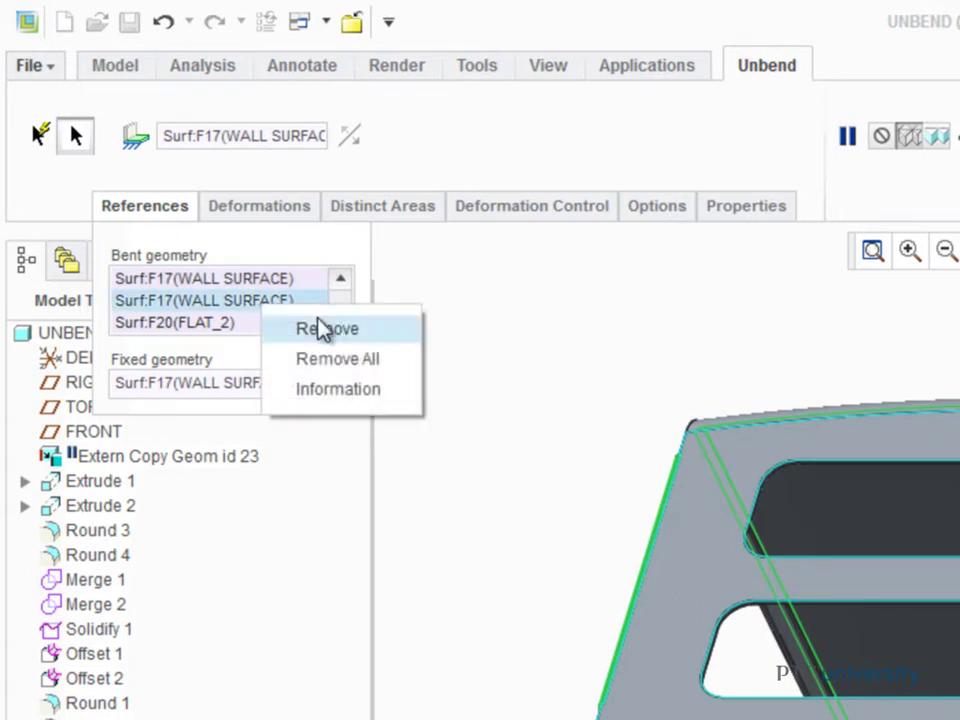
left_click(390, 338)
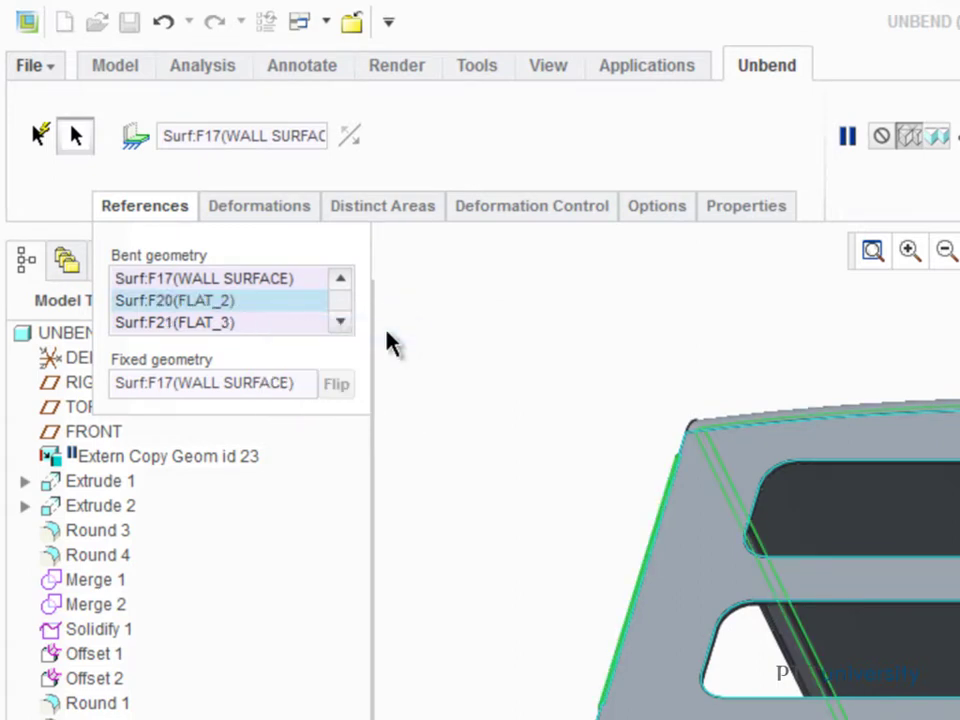
middle_click_drag(557, 472, 495, 598)
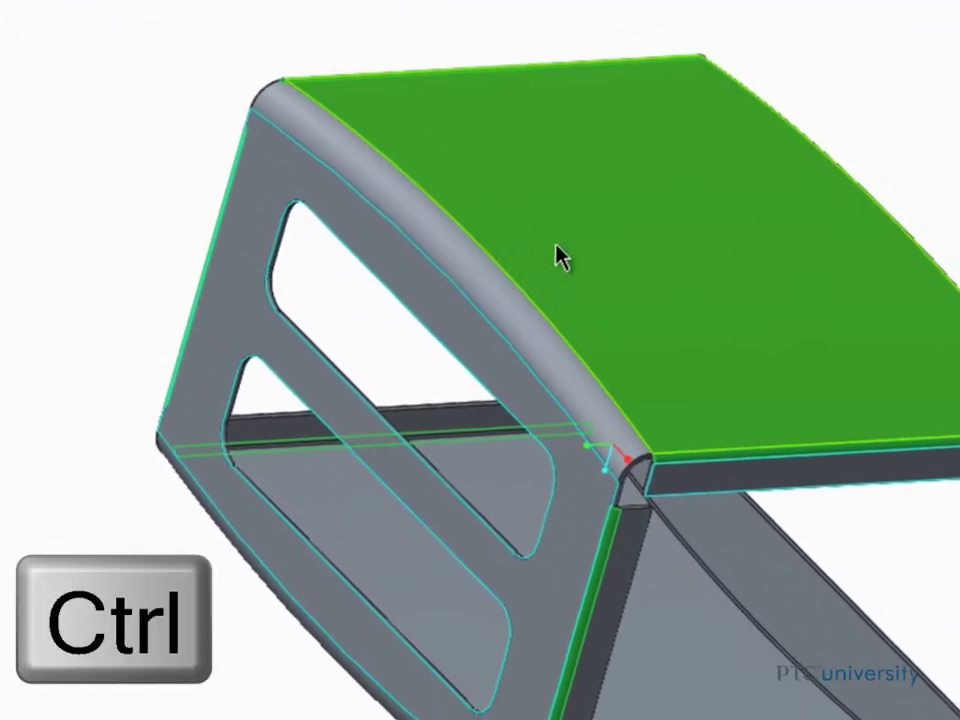
Step: Deselect the curved wall surface from the bent geometry and complete the Unbend feature
left_click(677, 300, "ctrl")
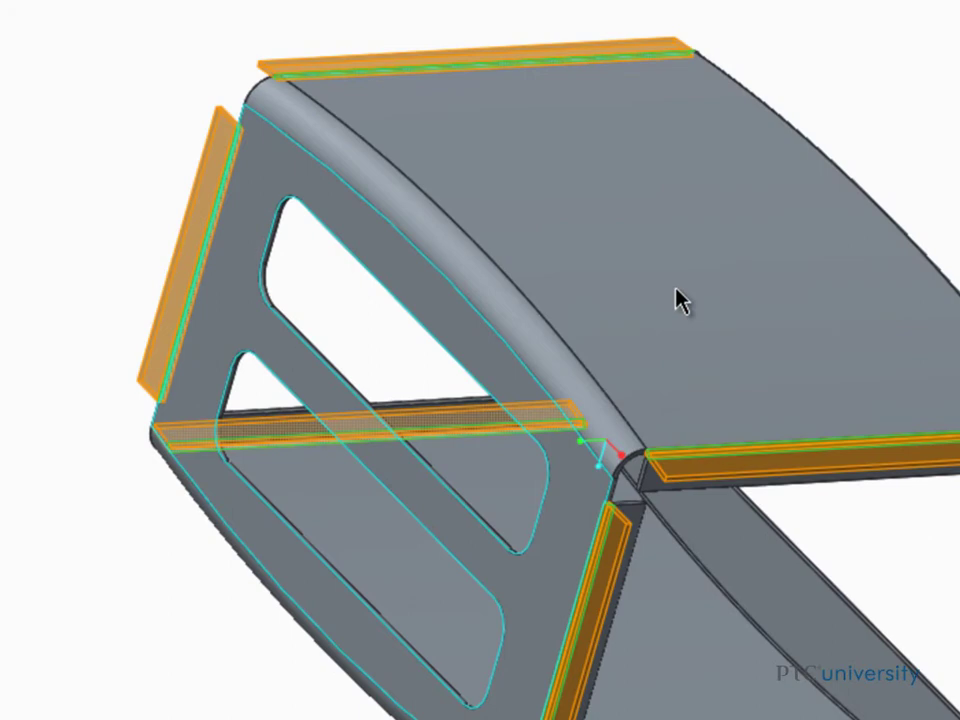
middle_click_drag(677, 296, 675, 290)
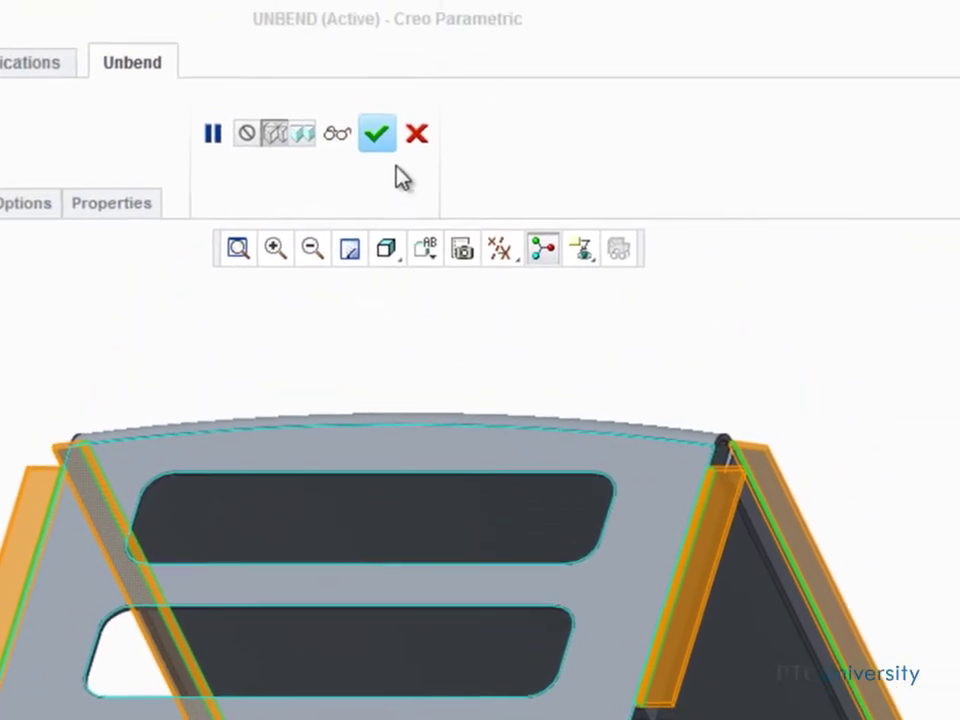
left_click(379, 136)
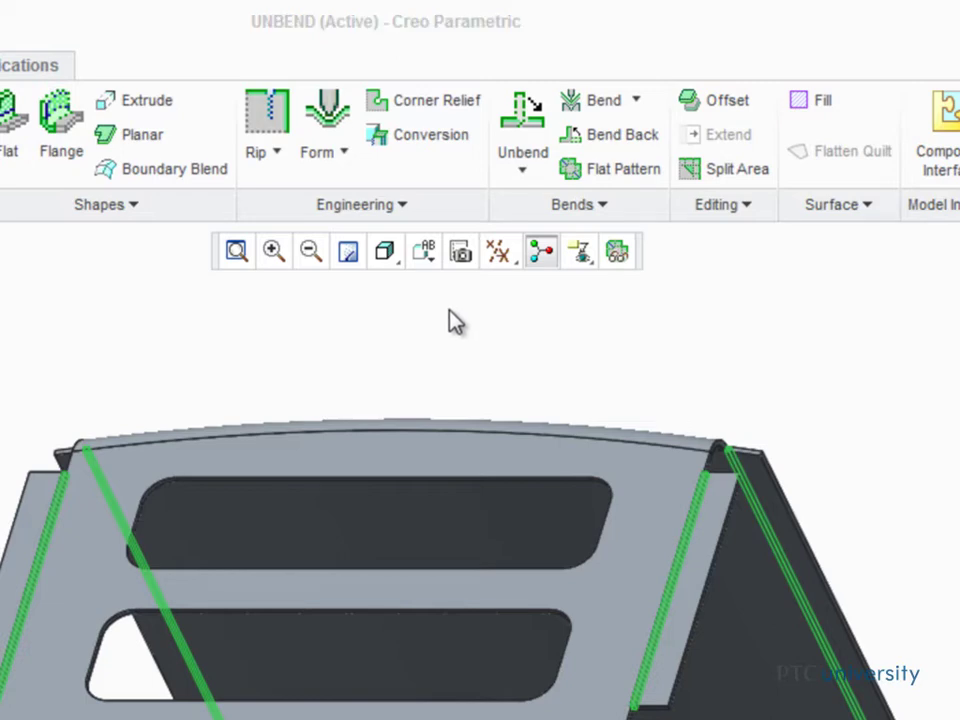
Step: Start a Cross Section Driven unbend and set the front bend edge as its fixed edge
left_click(530, 178)
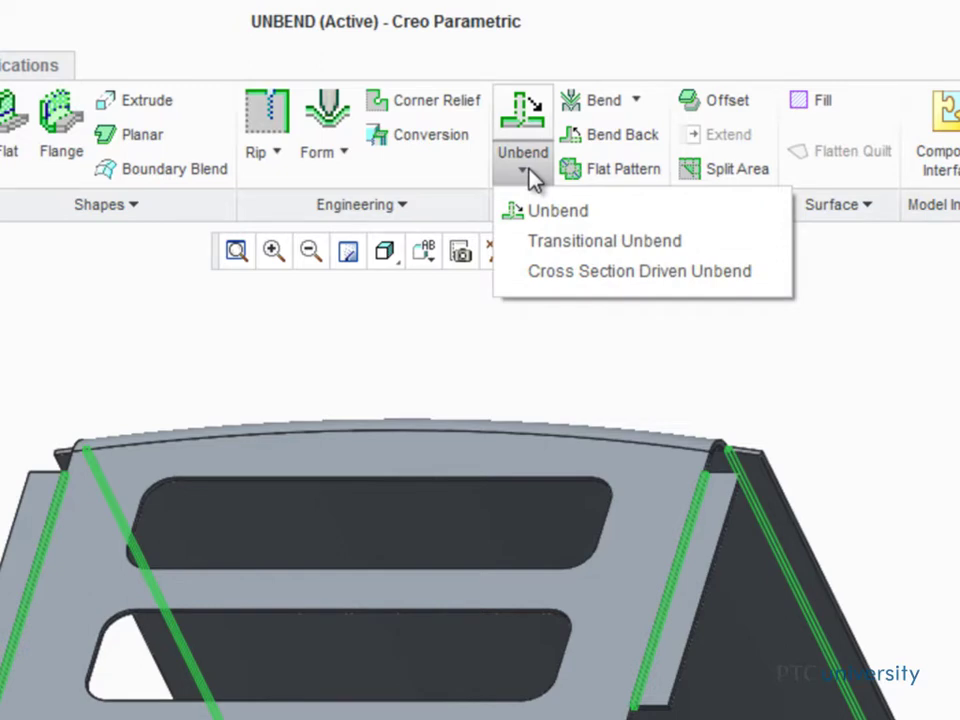
left_click(639, 285)
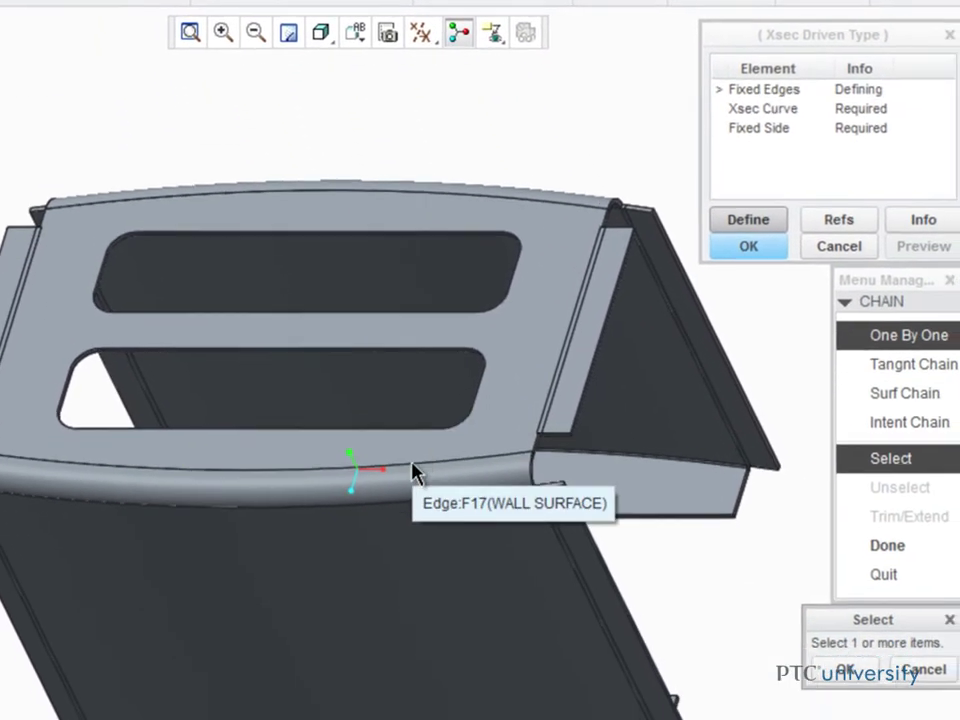
left_click(472, 705)
left_click(406, 459)
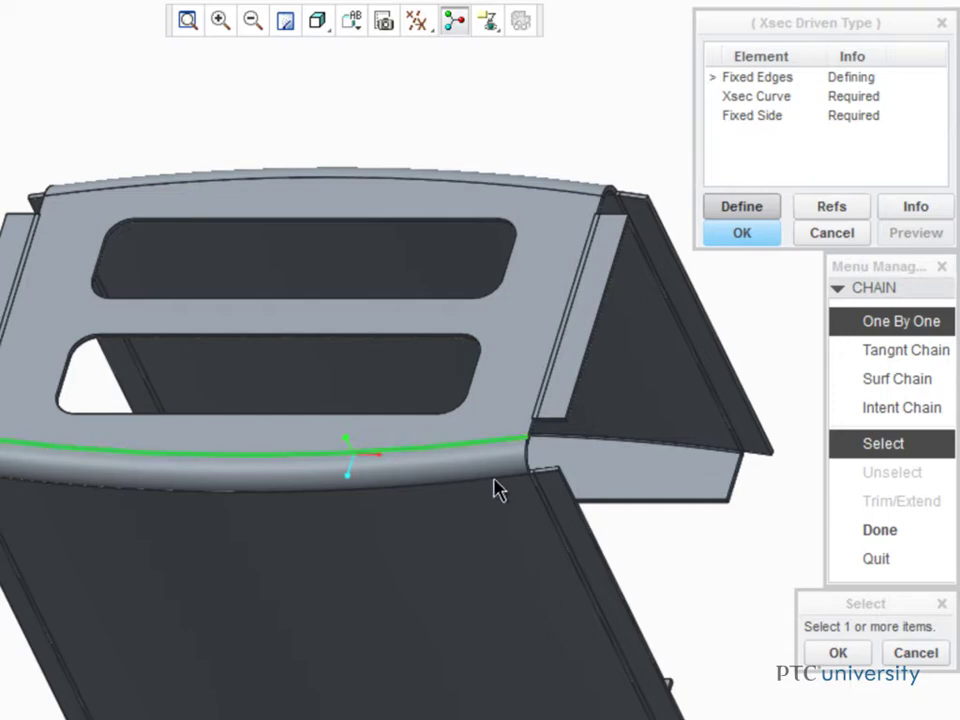
left_click(870, 531)
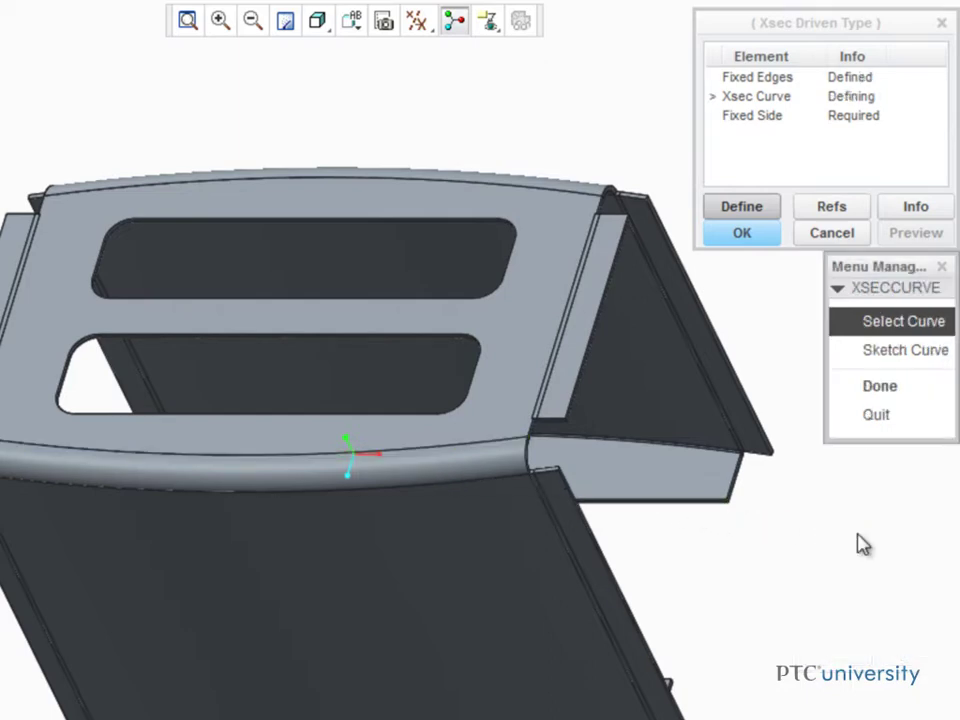
Step: Use the curved edge chain as the cross-section curve, accept the fixed side, and commit
left_click(911, 326)
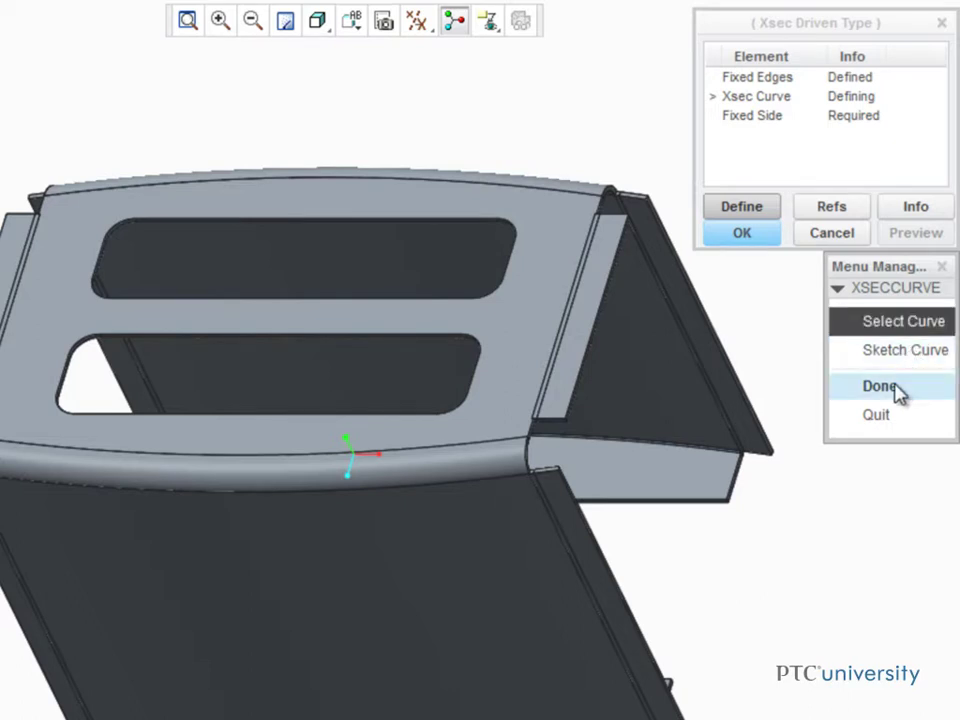
left_click(896, 388)
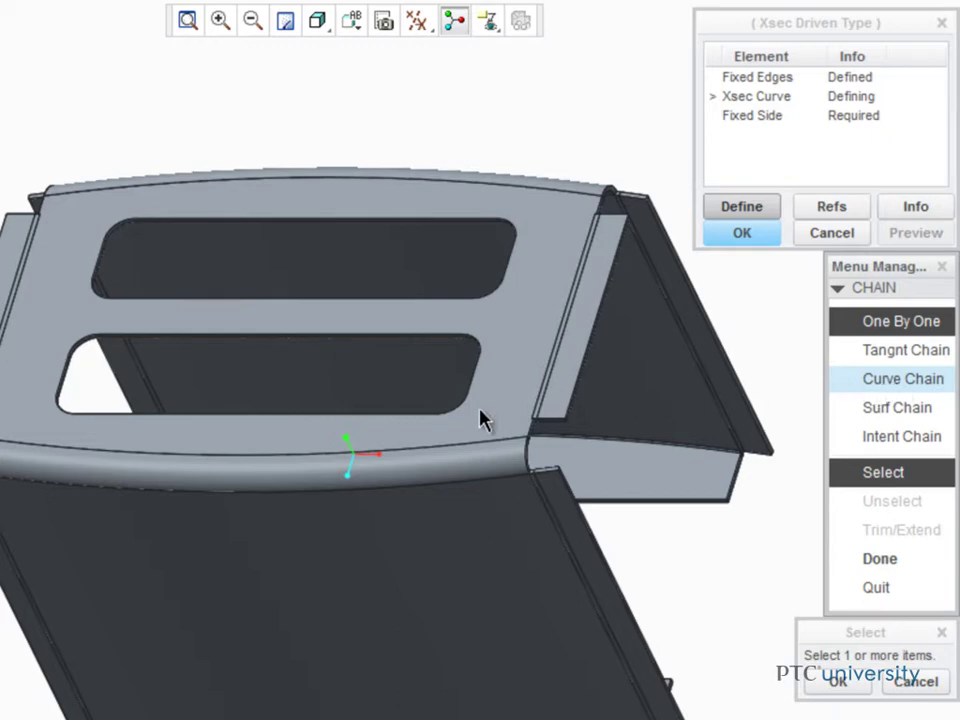
left_click(410, 457)
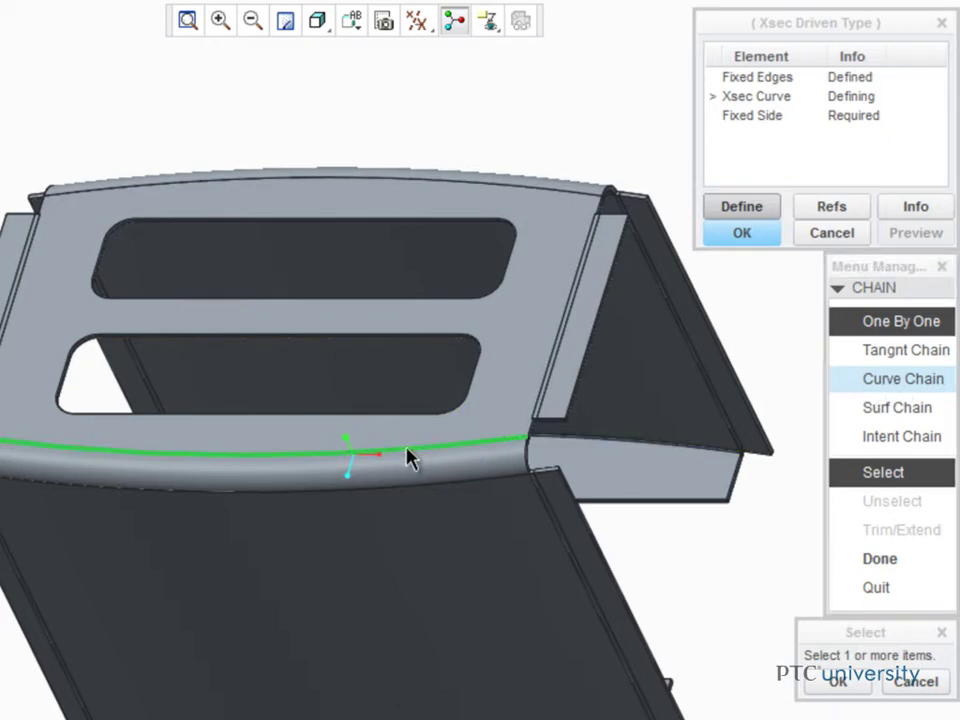
left_click(868, 562)
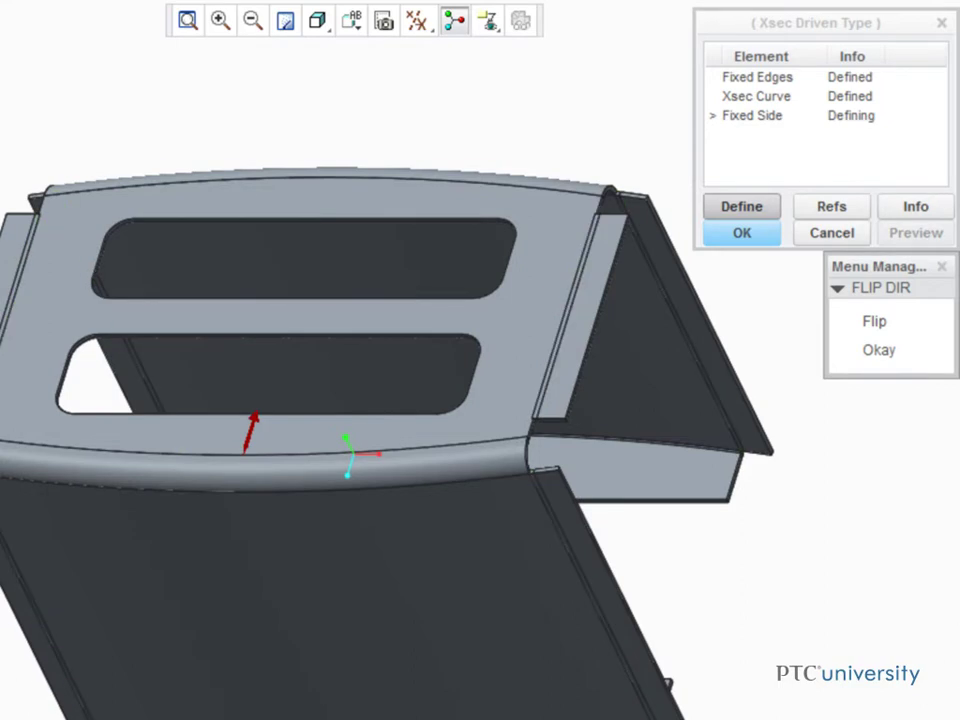
left_click(876, 352)
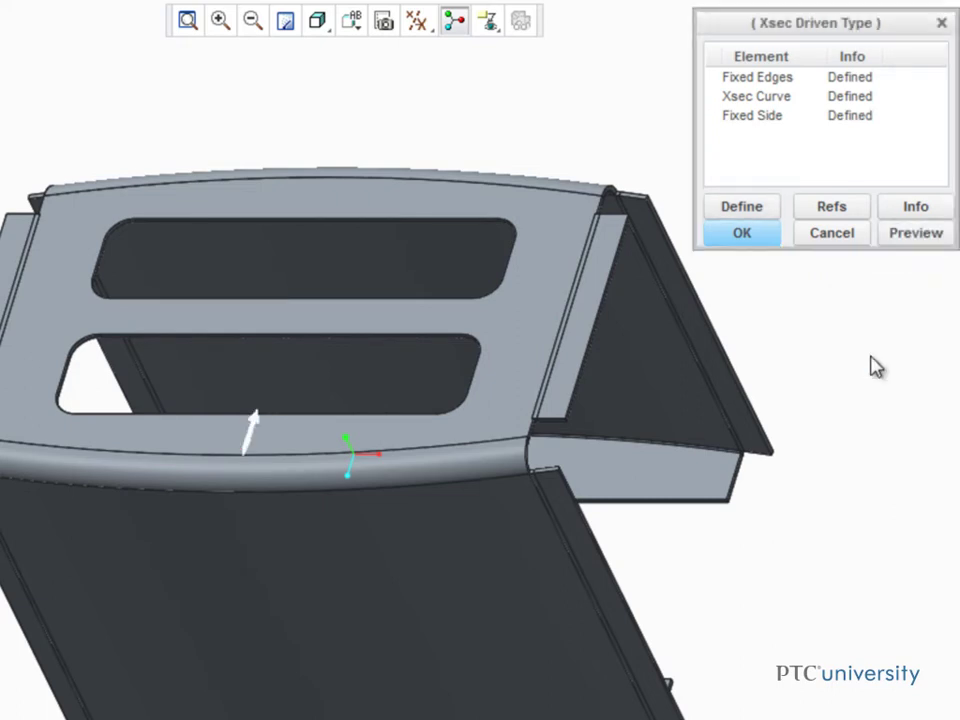
left_click(742, 234)
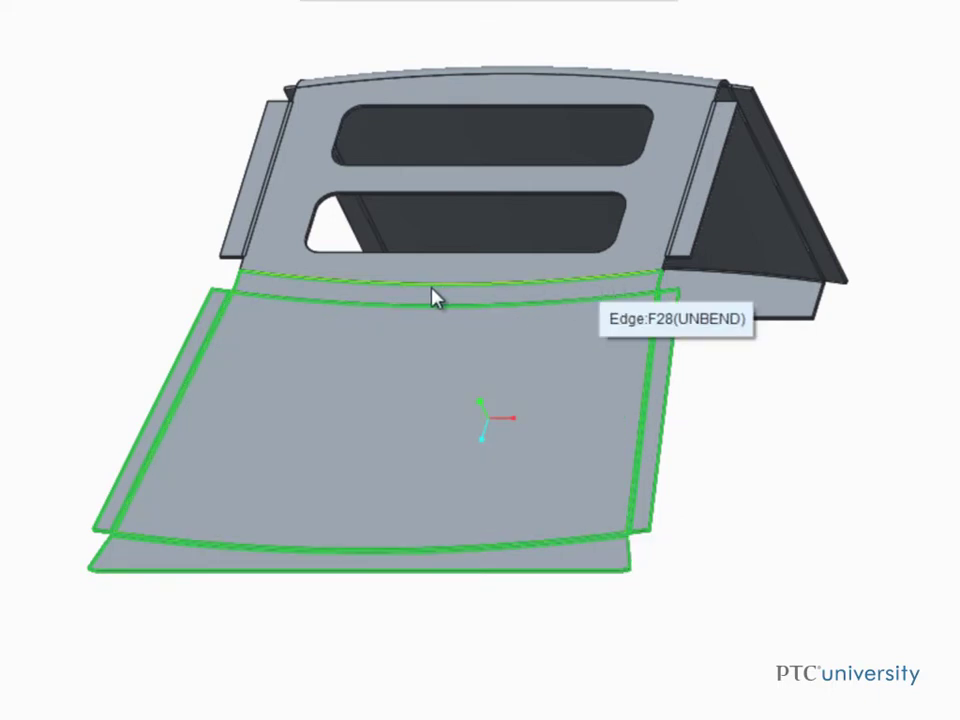
Step: Call up the ribbon keytips to begin a second cross section driven unbend
key("alt")
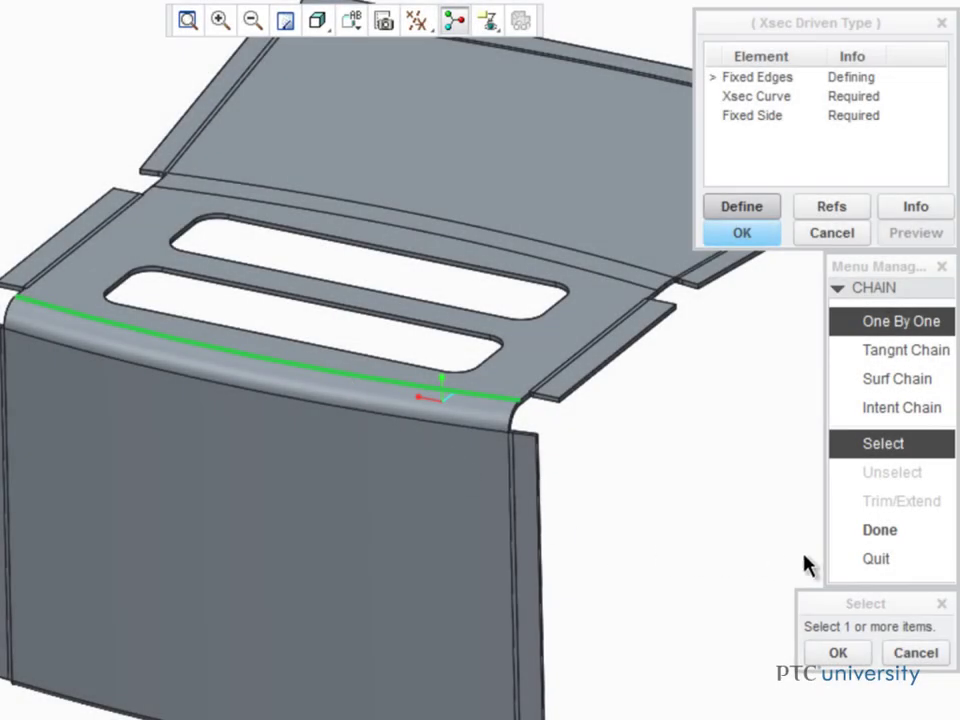
Step: Choose to sketch the cross-section curve on the slotted flat face with default orientation
left_click(860, 536)
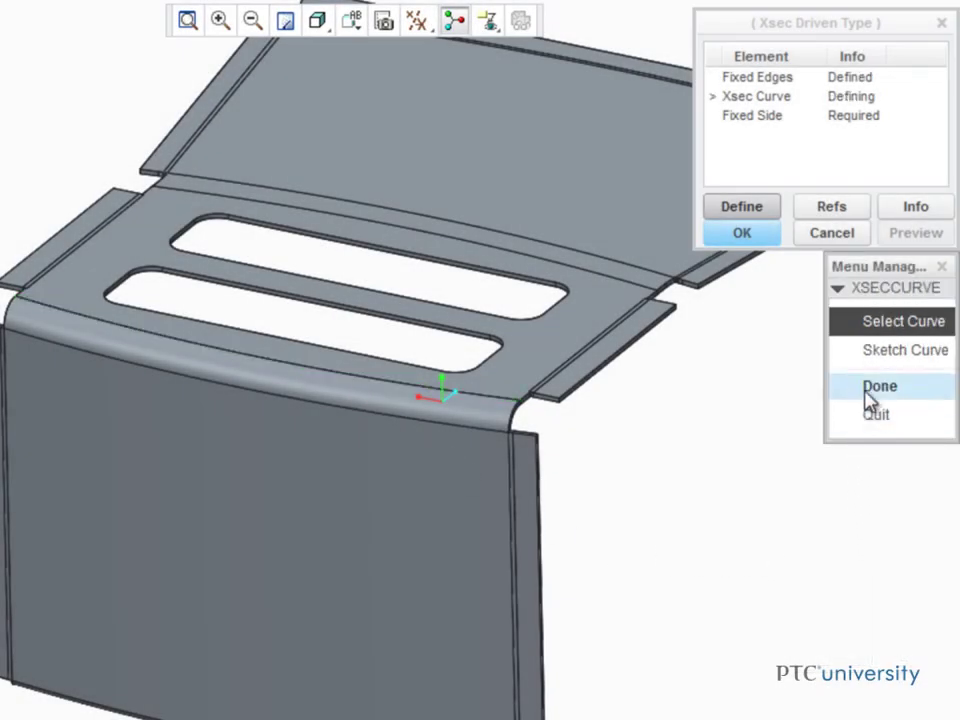
left_click(904, 360)
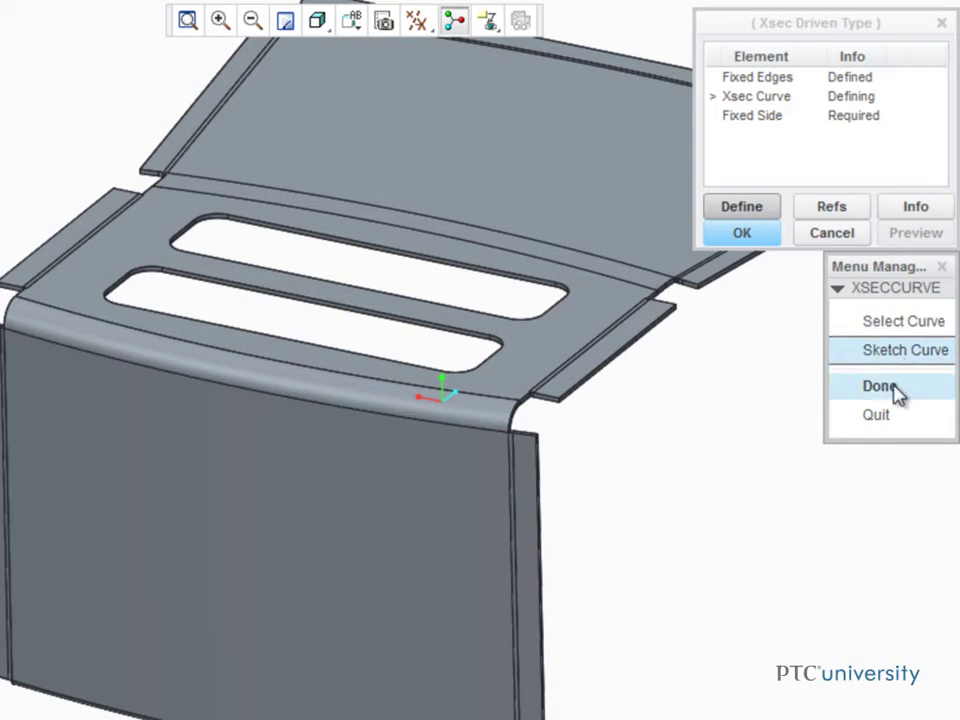
left_click(838, 387)
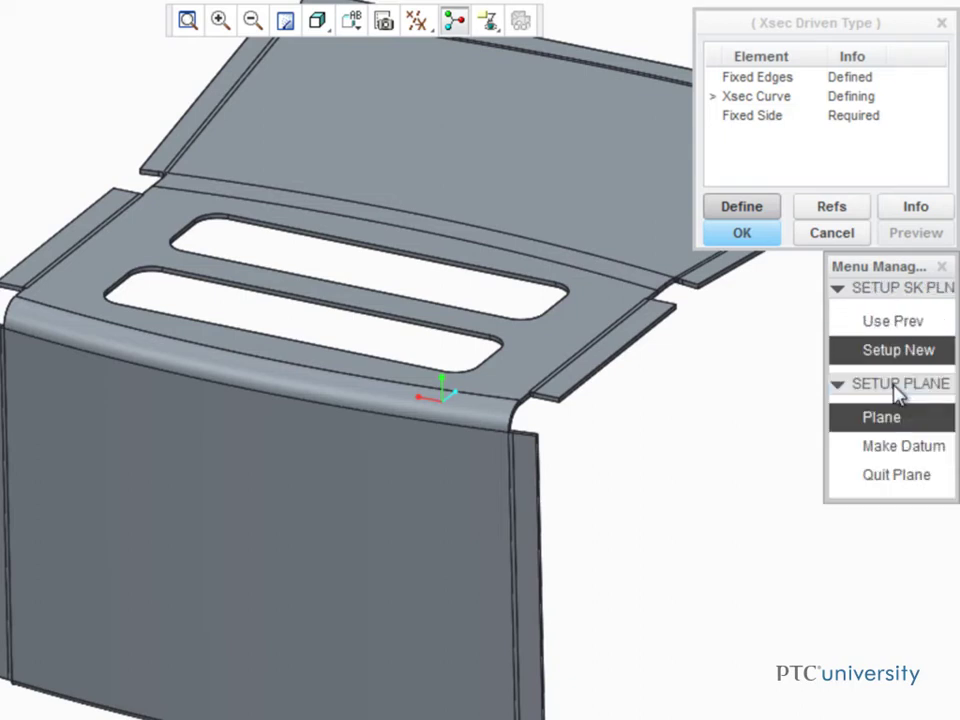
left_click(538, 345)
left_click(845, 550)
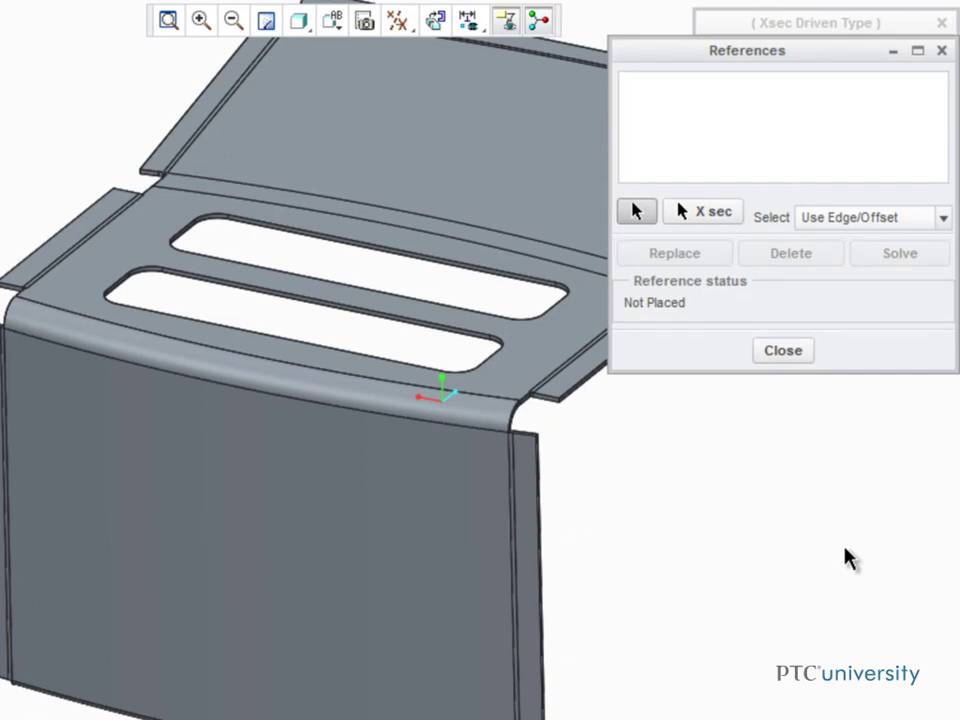
Step: Add two vertex references and draw a straight line chain from the bend corner
scroll(302, 300, "down", 4)
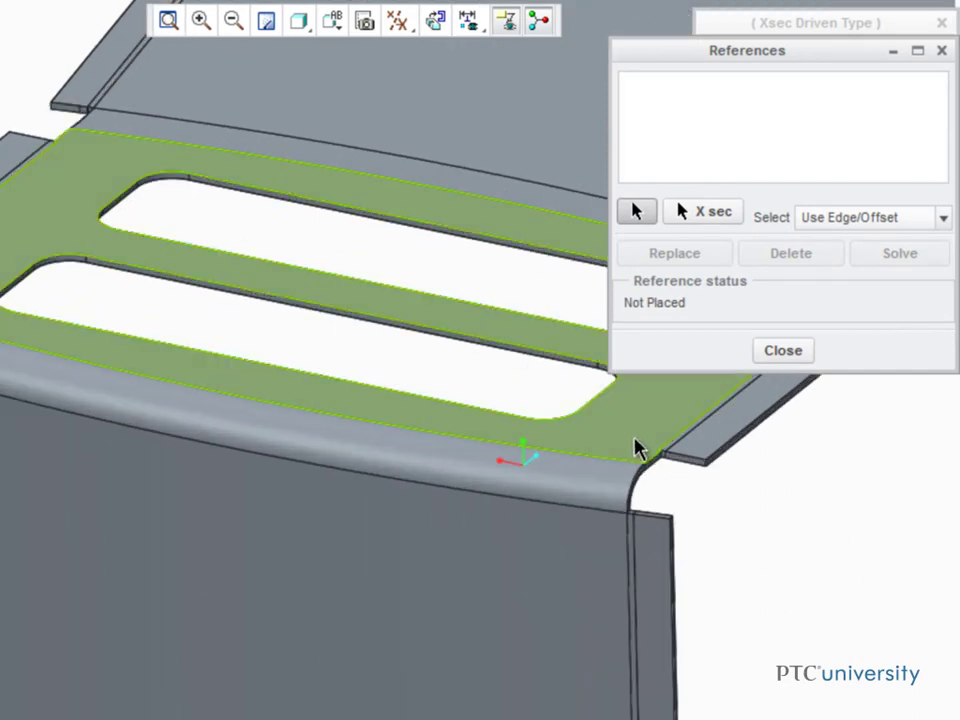
left_click(645, 463)
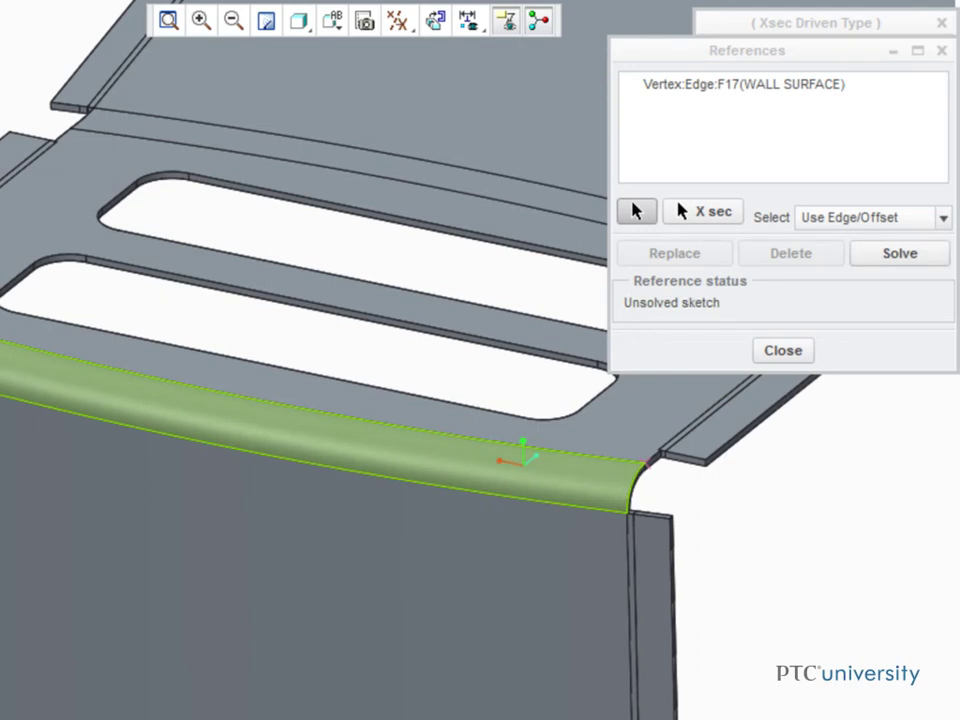
left_click(5, 222)
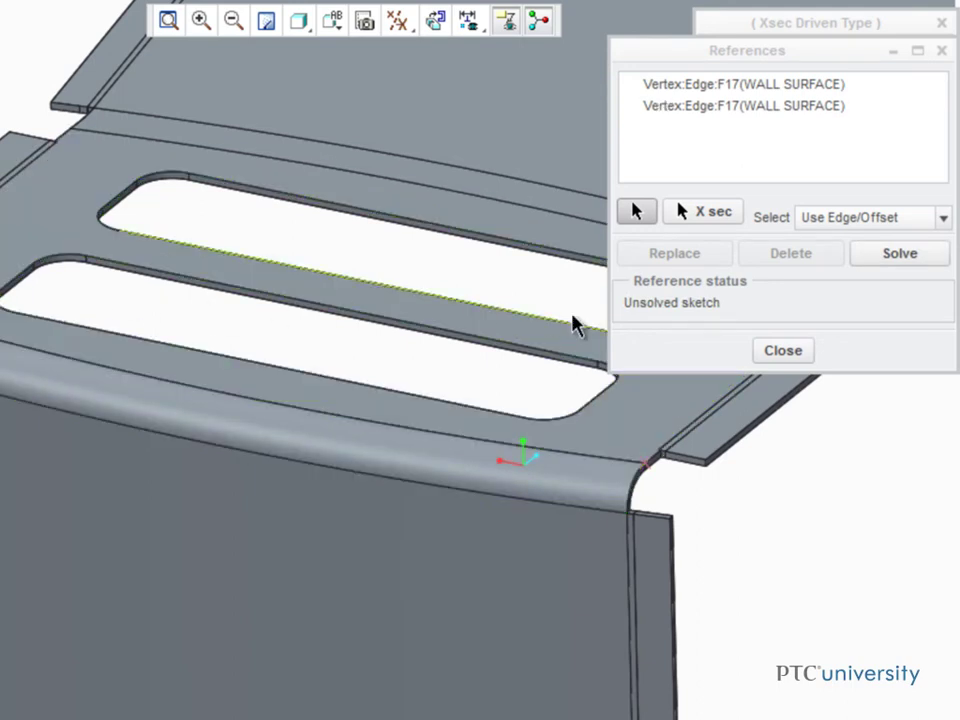
left_click(783, 350)
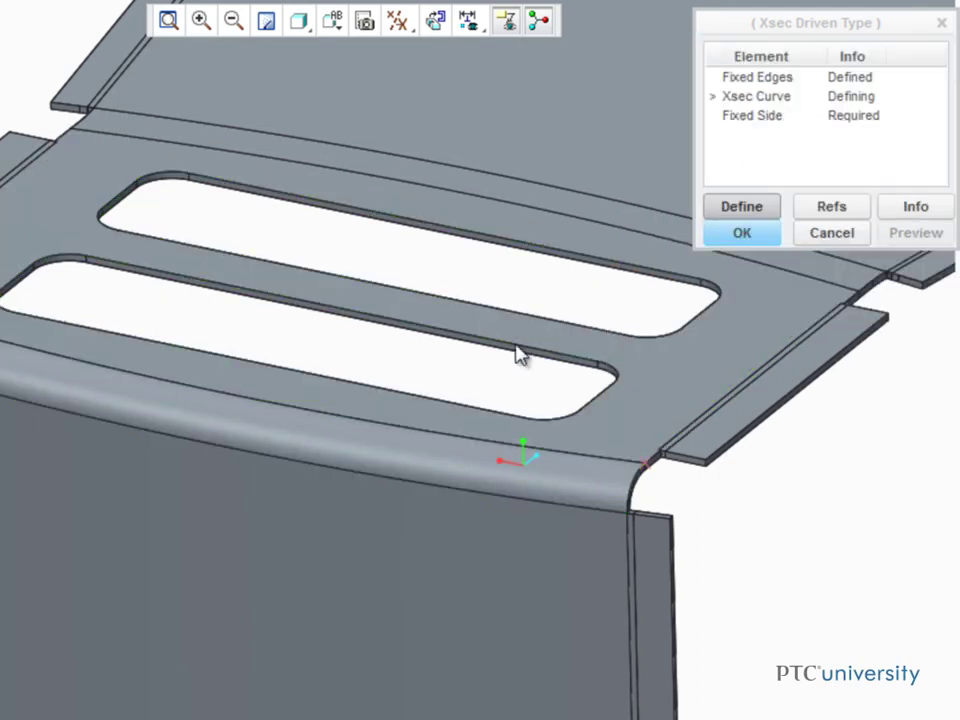
right_click(459, 379)
left_click(524, 466)
left_click(645, 465)
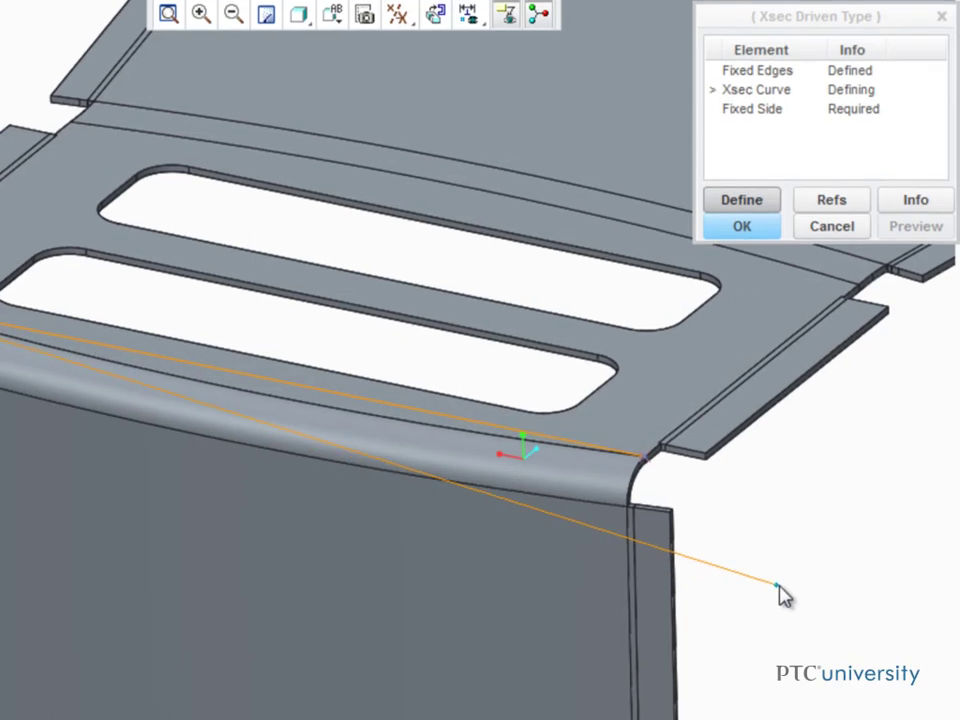
middle_click(783, 605)
Step: Accept the sketched cross-section line and fixed side, then commit the second unbend
right_click(761, 540)
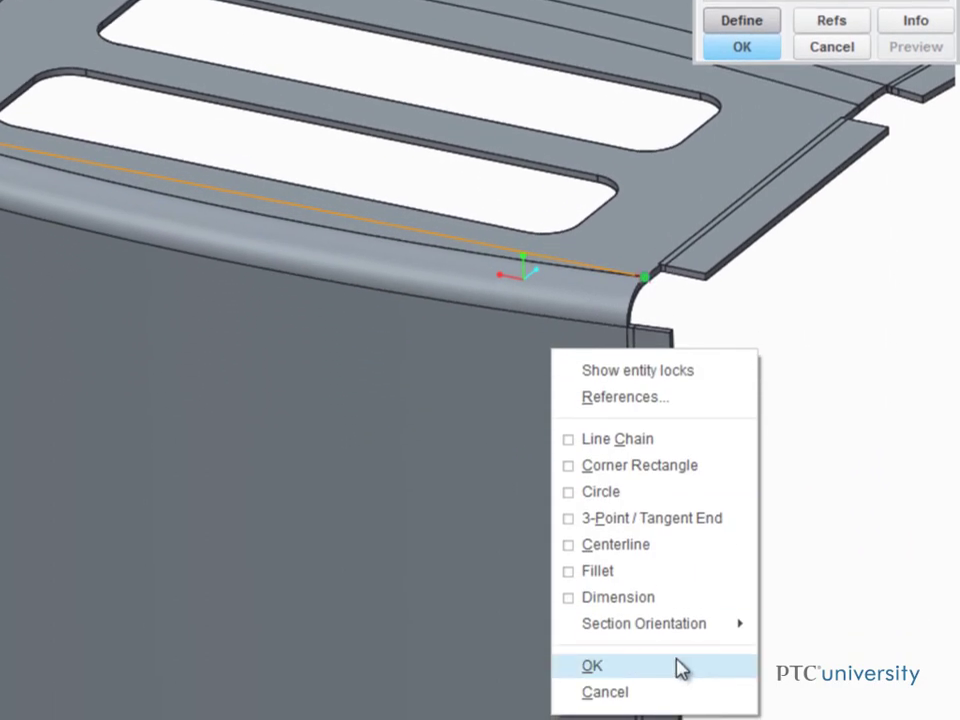
left_click(679, 671)
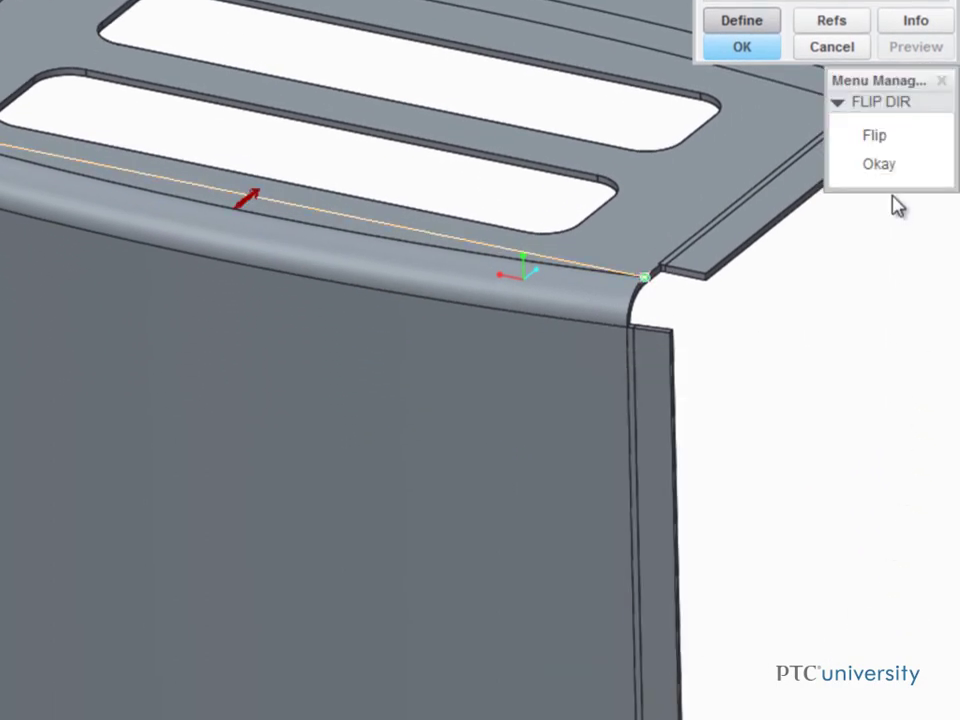
left_click(885, 167)
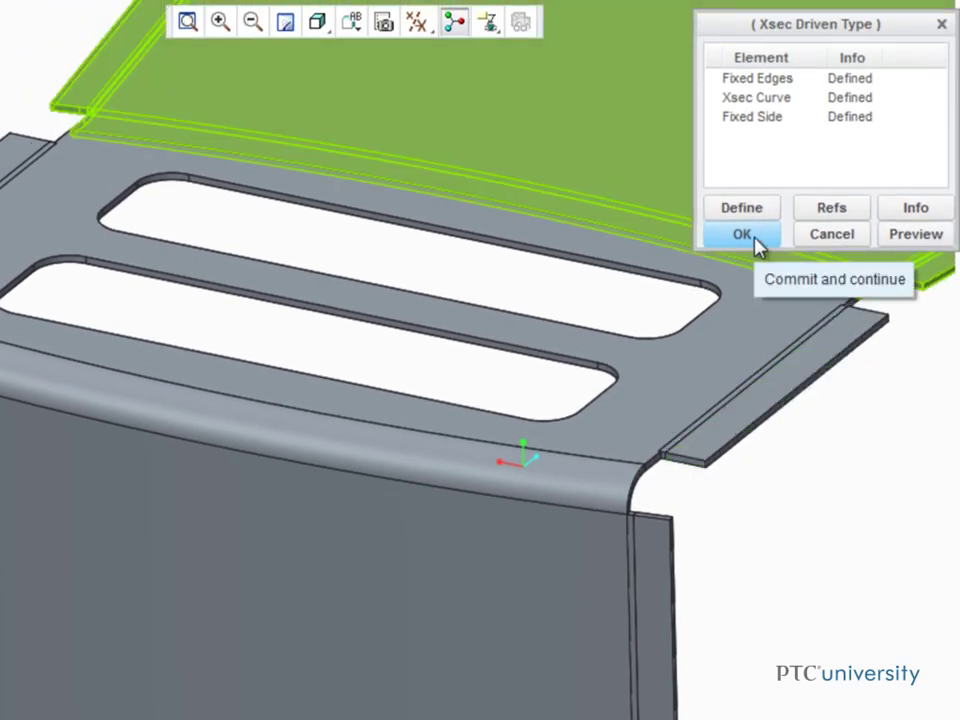
left_click(757, 245)
Step: Orbit and zoom to inspect the fully flattened part, then show it folded again
middle_click_drag(748, 360, 675, 569)
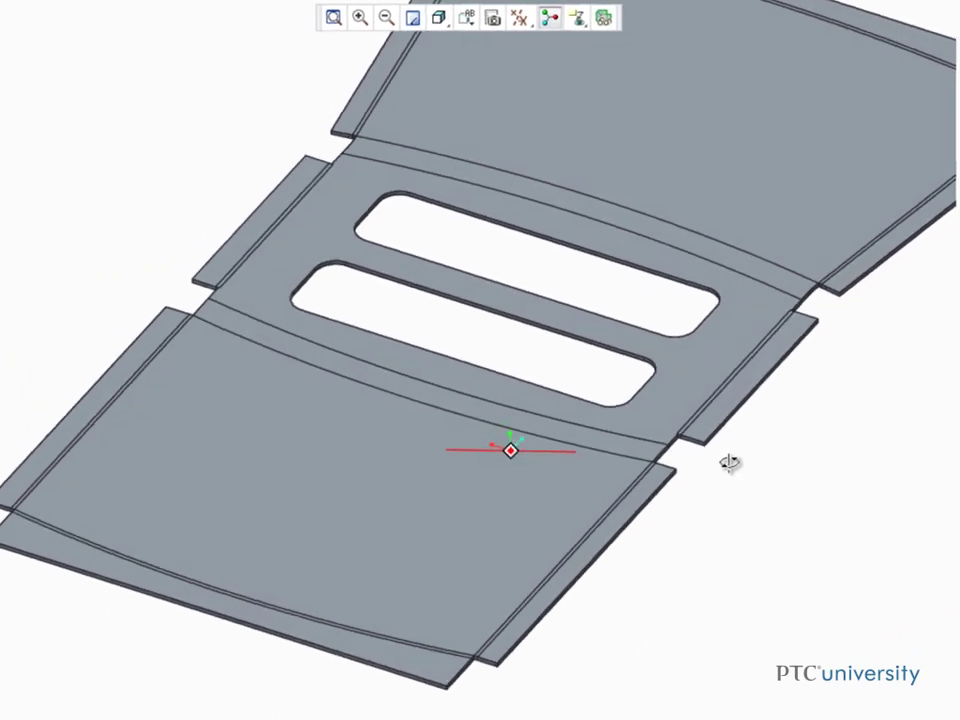
middle_click_drag(729, 462, 735, 484)
scroll(735, 484, "down", 2)
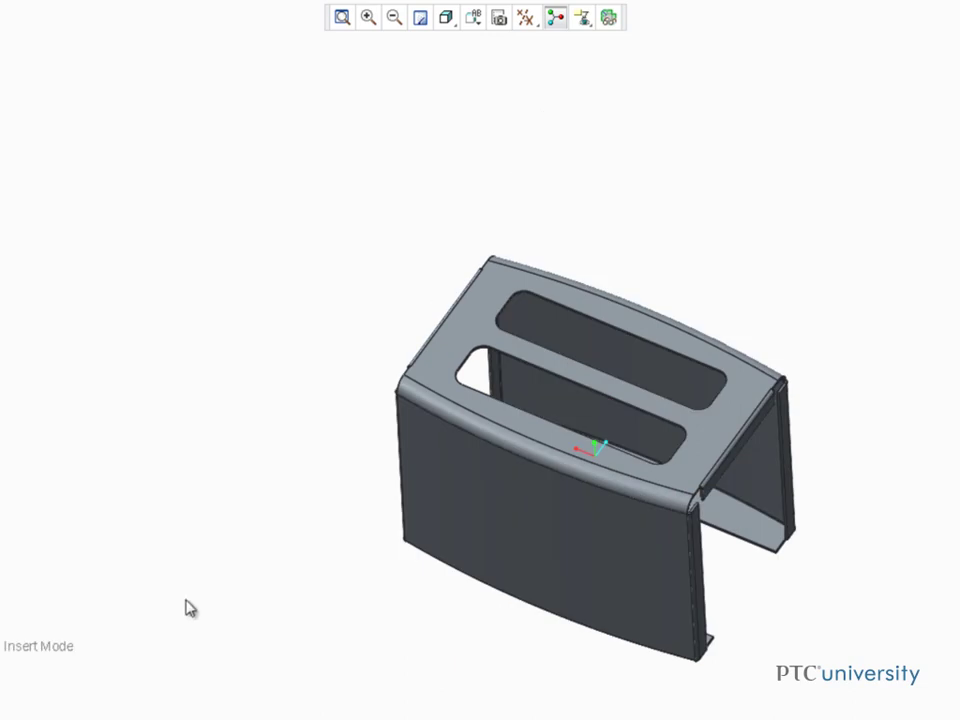
scroll(740, 690, "up", 2)
scroll(762, 694, "up", 2)
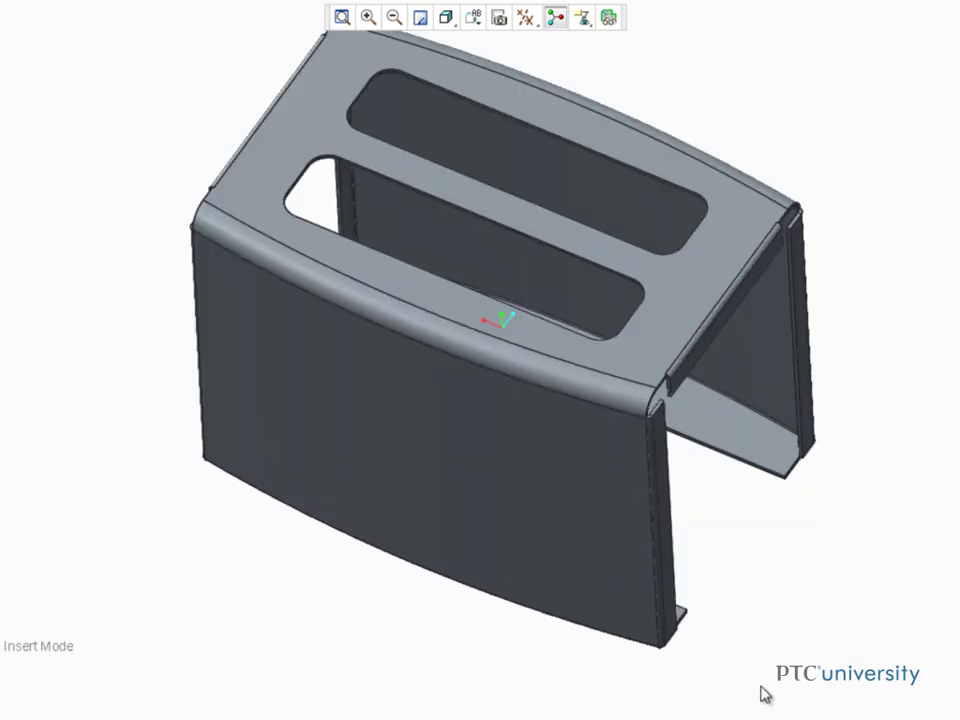